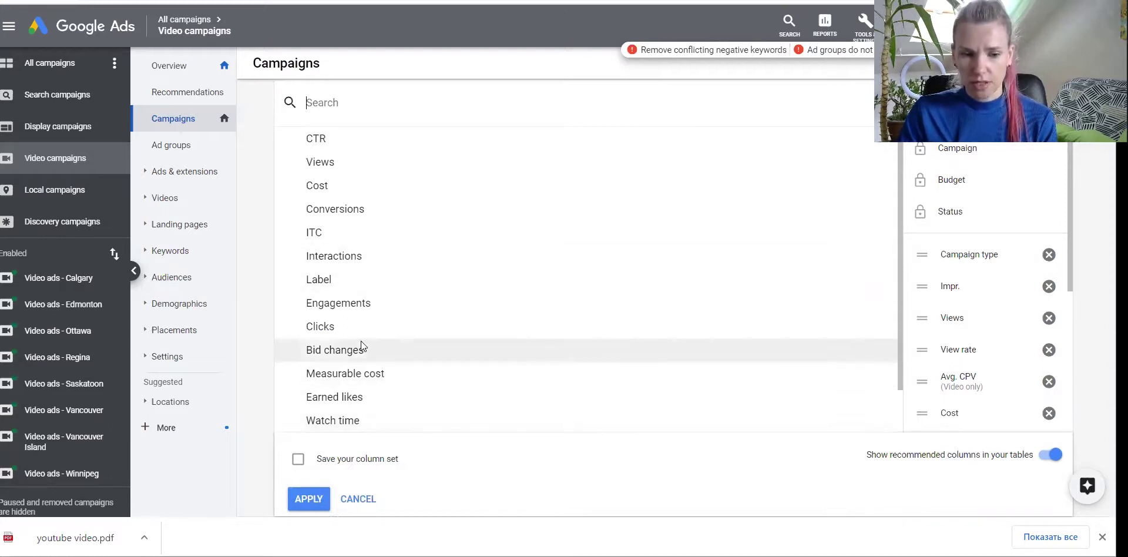
Search the columns available for the campaigns table for "ear", then clear the search
{"action": "key", "text": "Escape"}
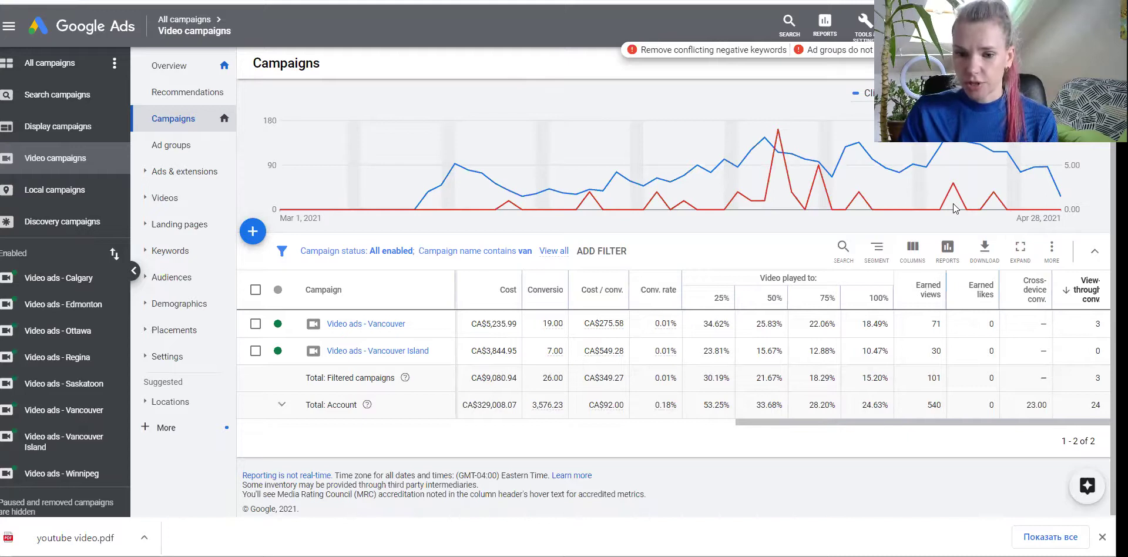
{"action": "left_click", "coordinate": [913, 248]}
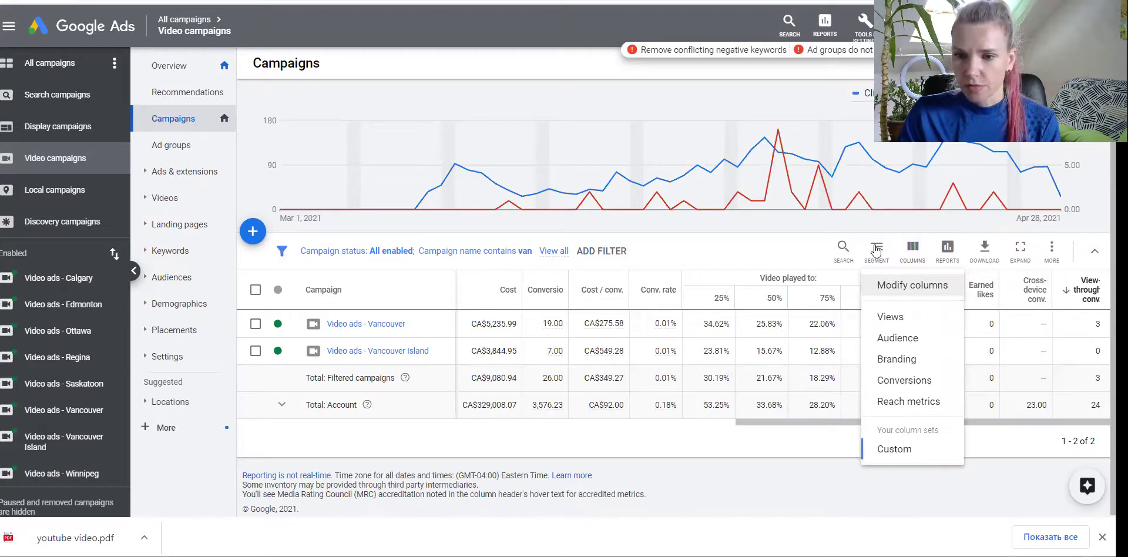
{"action": "left_click", "coordinate": [913, 286]}
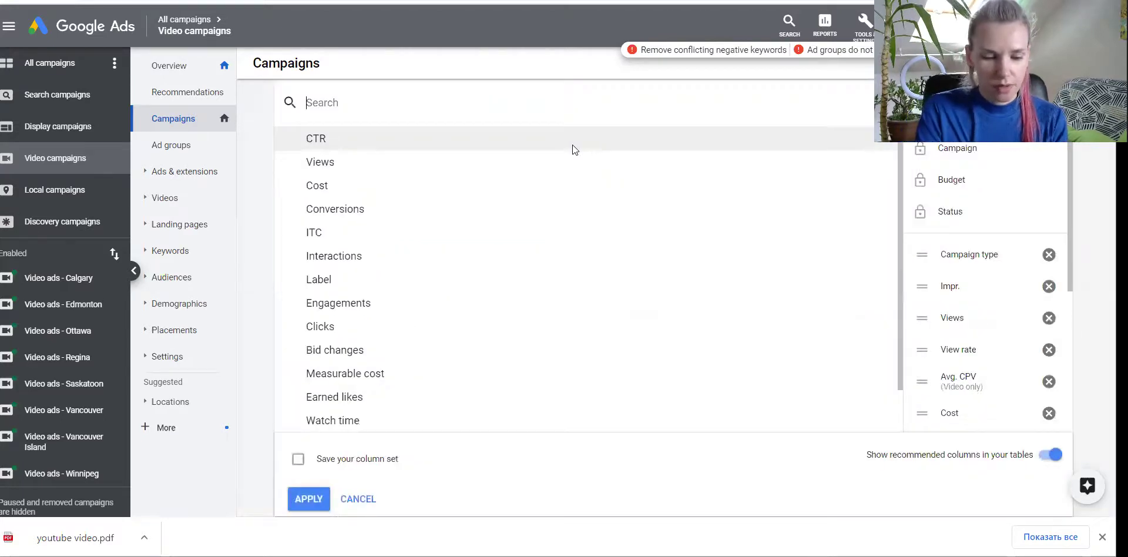
{"action": "type", "text": "ear"}
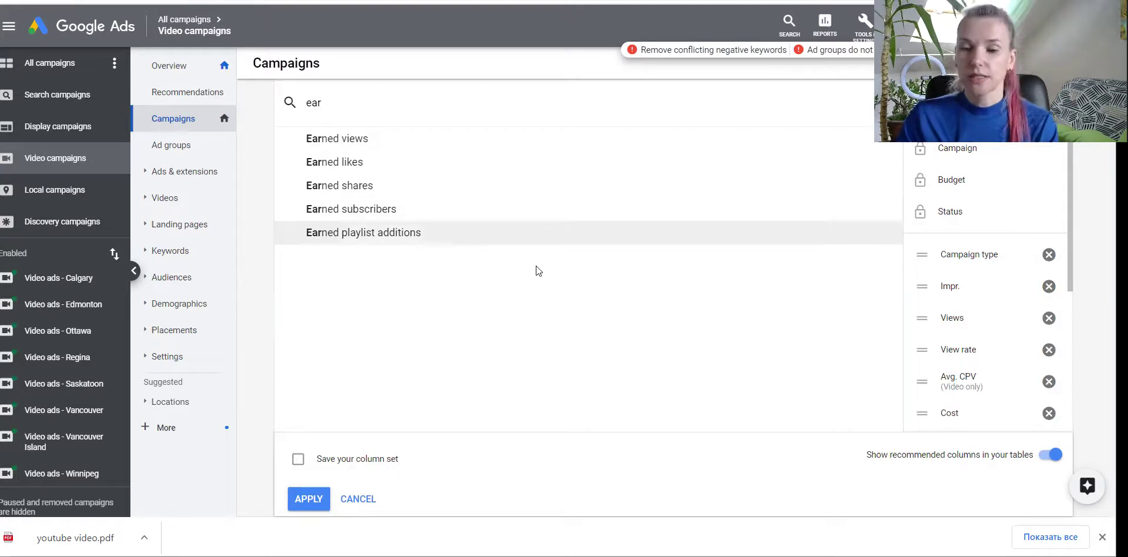
{"action": "left_click", "coordinate": [1088, 277]}
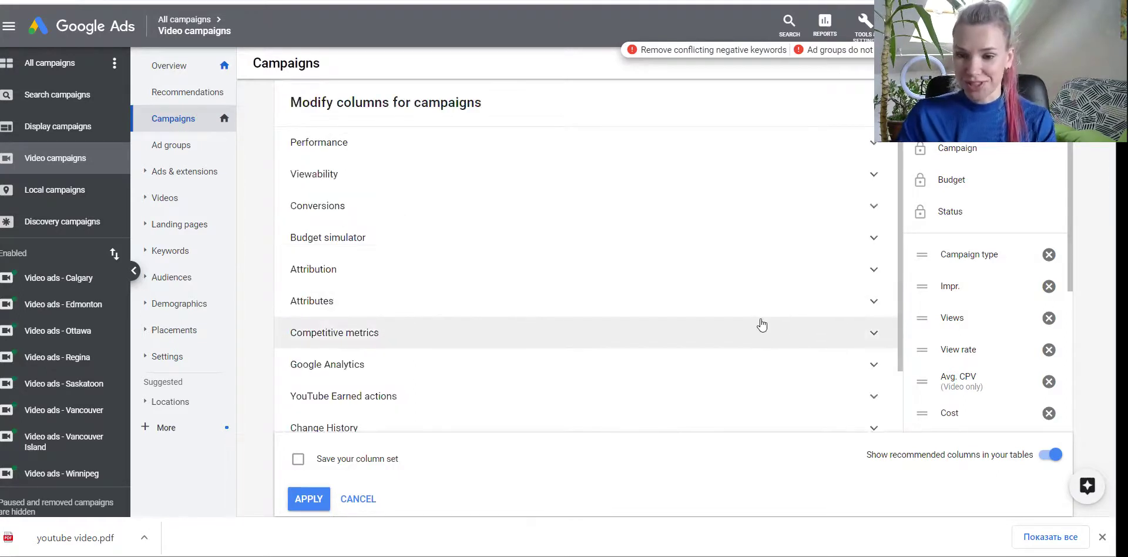
Switch to the presentation, show slide 3 on view-through and cross-device conversions, and return to Google Ads
{"action": "key", "text": "alt+Tab"}
{"action": "scroll", "coordinate": [734, 324], "scroll_direction": "down", "scroll_amount": 5}
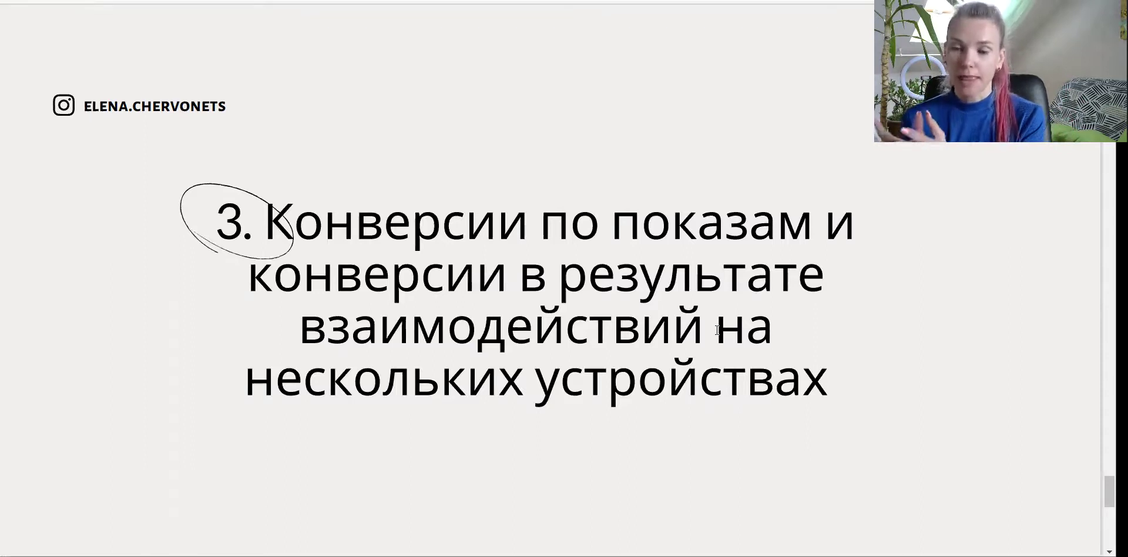
{"action": "key", "text": "alt+Tab"}
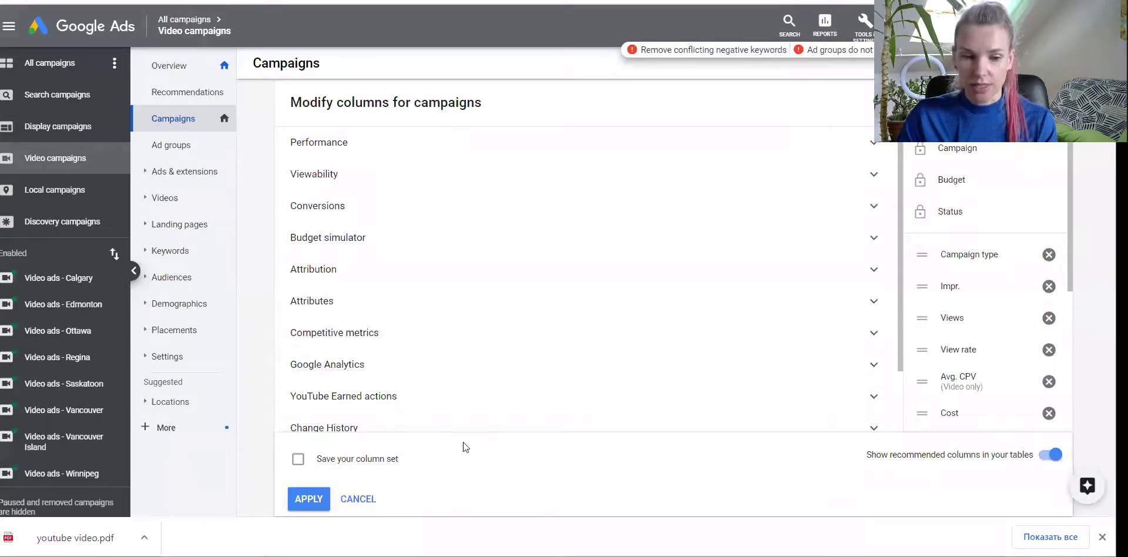
Close the column editor without changes and examine the view-through and cross-device conversion columns for Video ads - Vancouver
{"action": "left_click", "coordinate": [358, 499]}
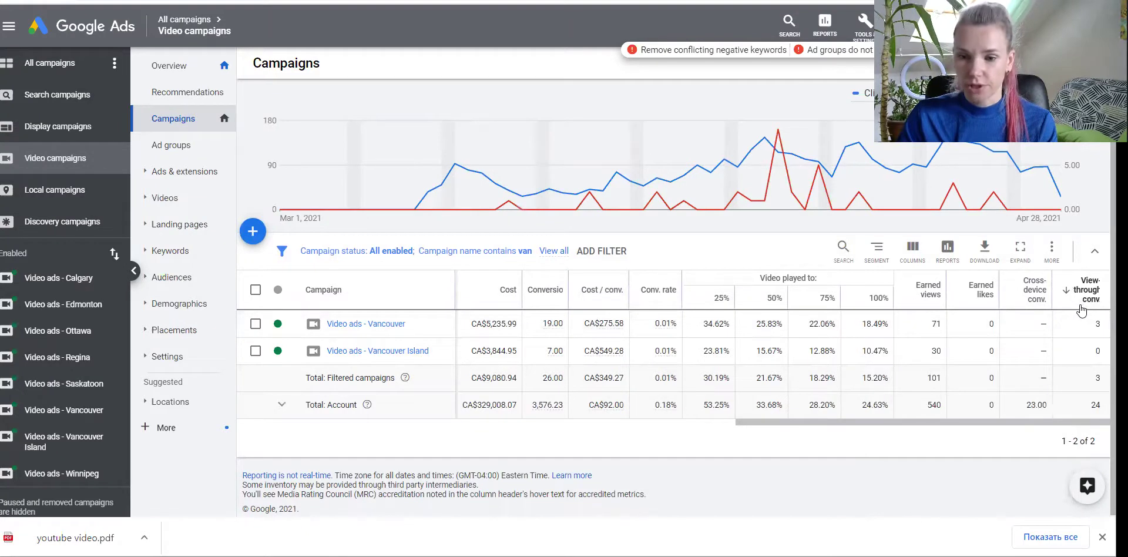
{"action": "mouse_move", "coordinate": [1080, 313]}
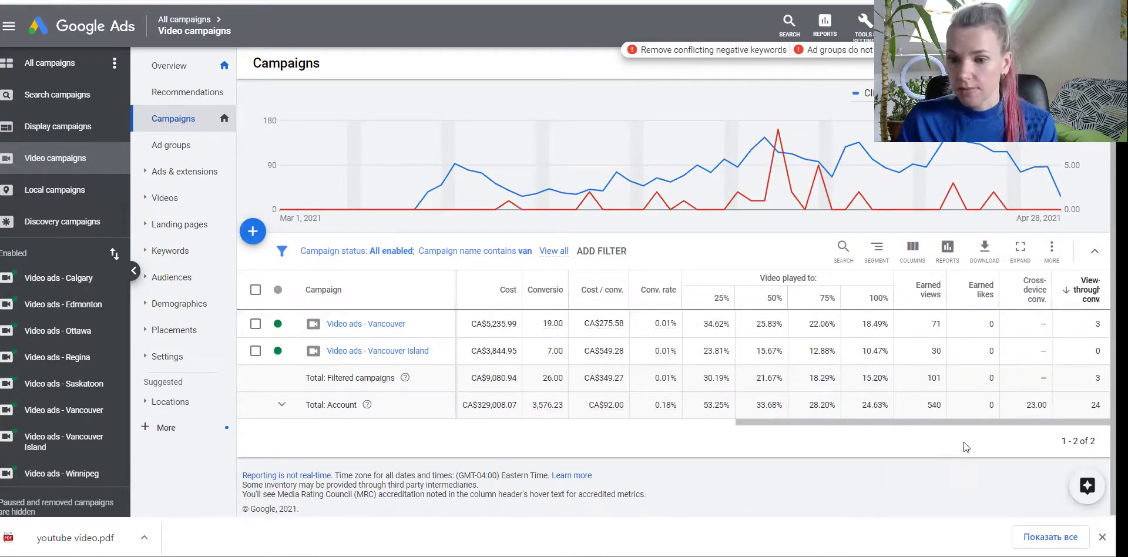
{"action": "mouse_move", "coordinate": [1038, 303]}
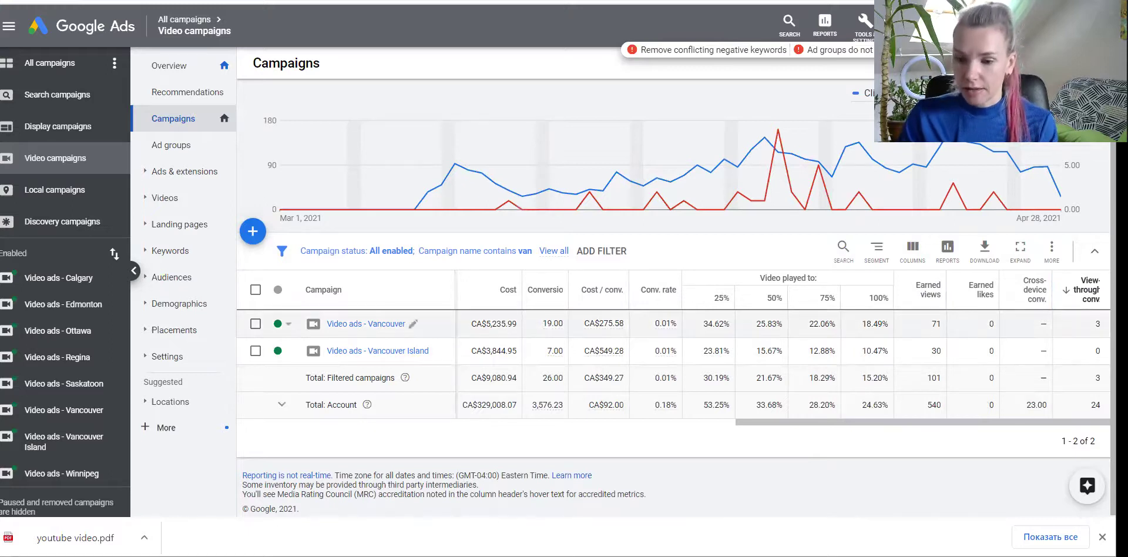
{"action": "double_click", "coordinate": [1098, 323]}
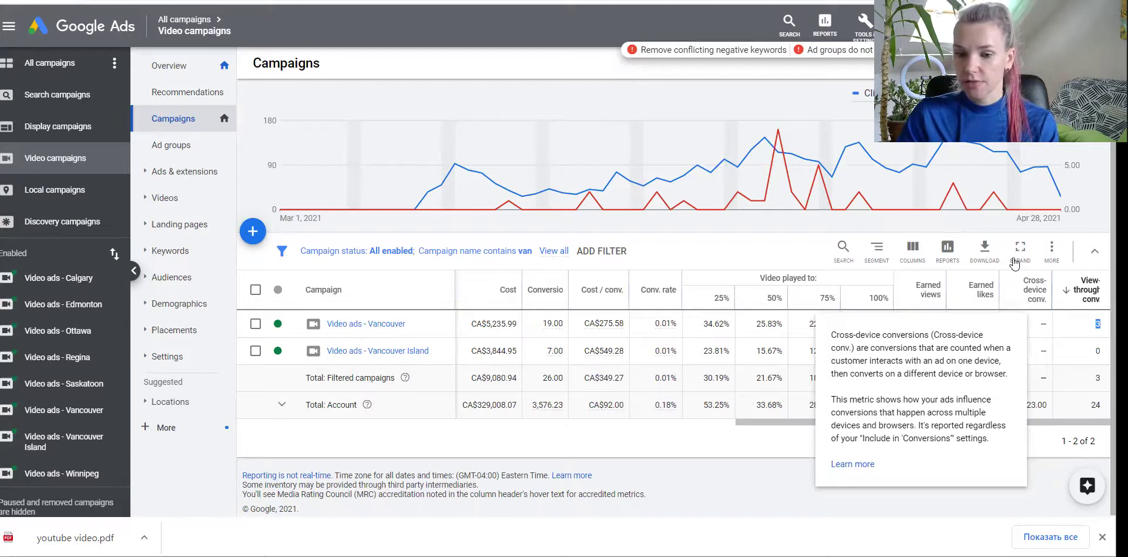
Reopen the column editor for the campaigns table and bring up its column search
{"action": "left_click", "coordinate": [912, 250]}
{"action": "left_click", "coordinate": [835, 282]}
{"action": "left_click", "coordinate": [1049, 102]}
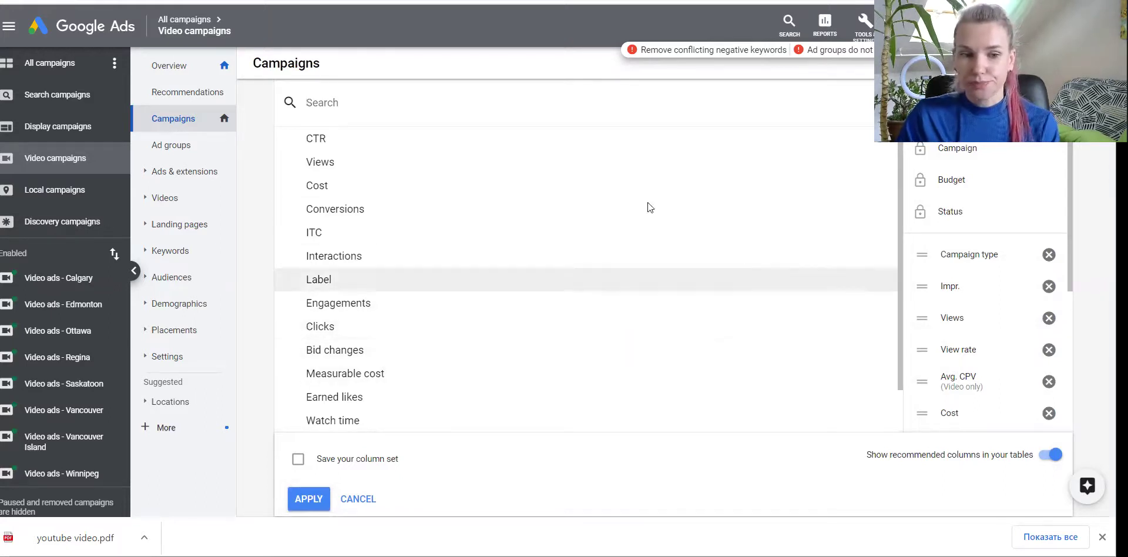
Switch to the web article and find section 3 on view-through and cross-device conversions
{"action": "key", "text": "alt+Tab"}
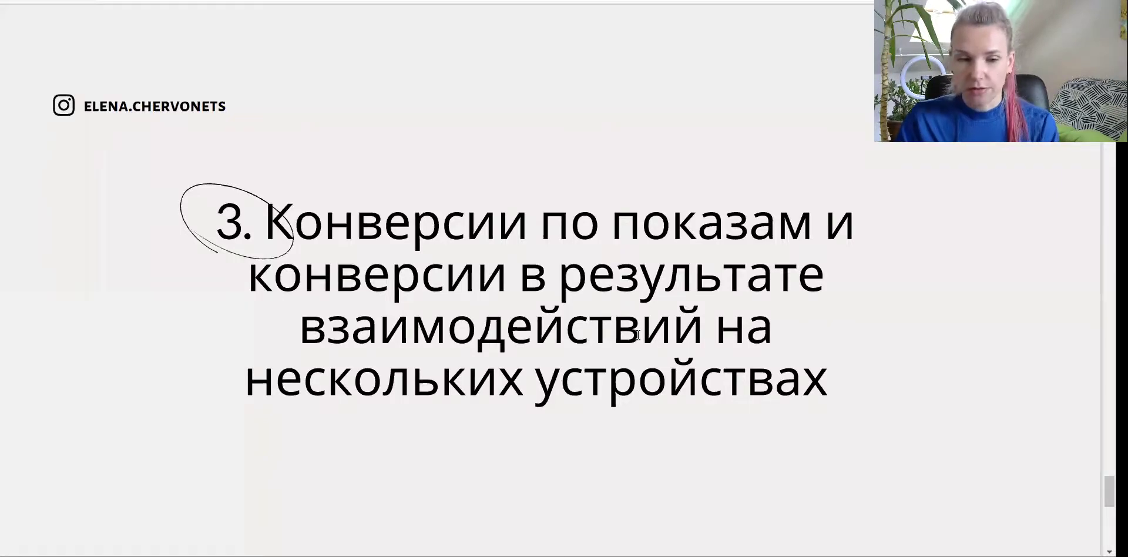
{"action": "key", "text": "alt+Tab"}
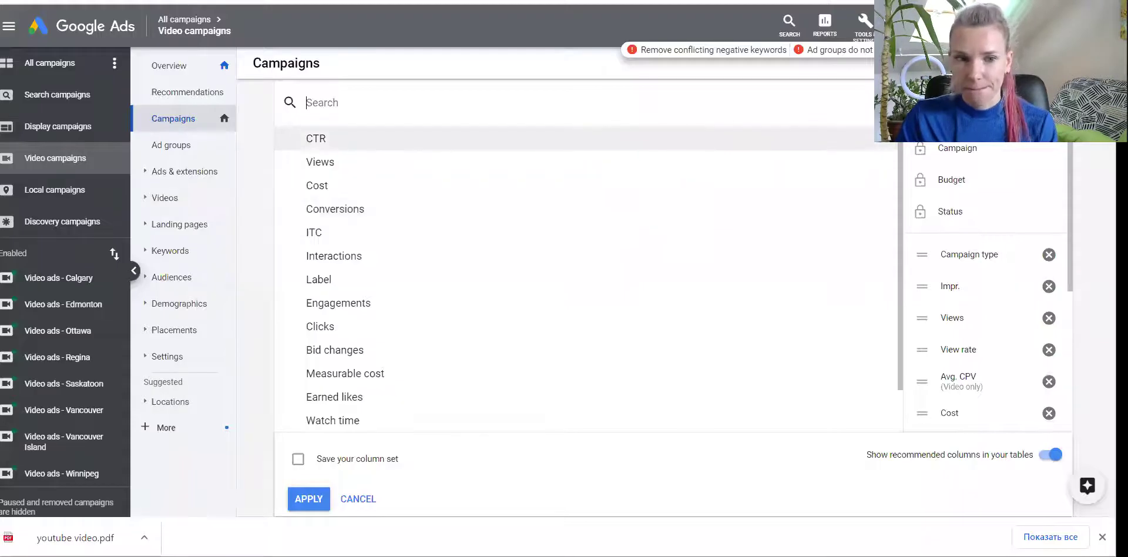
{"action": "key", "text": "alt+Tab"}
{"action": "key", "text": "alt+Tab"}
{"action": "key", "text": "alt+Tab"}
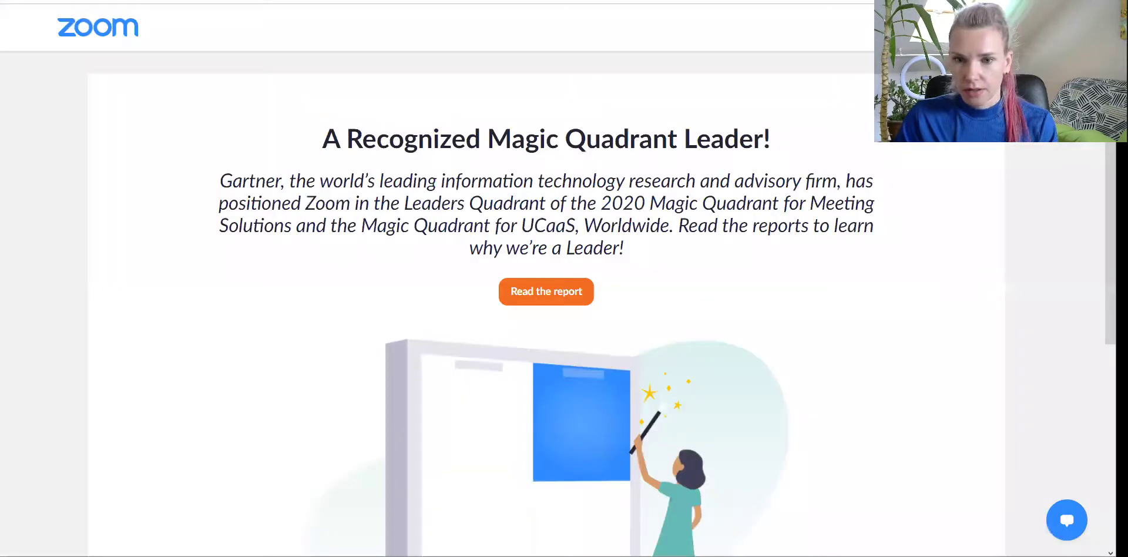
{"action": "key", "text": "alt+Tab"}
{"action": "key", "text": "alt+Tab"}
{"action": "scroll", "coordinate": [709, 254], "scroll_direction": "up", "scroll_amount": 5}
{"action": "scroll", "coordinate": [708, 255], "scroll_direction": "down", "scroll_amount": 10}
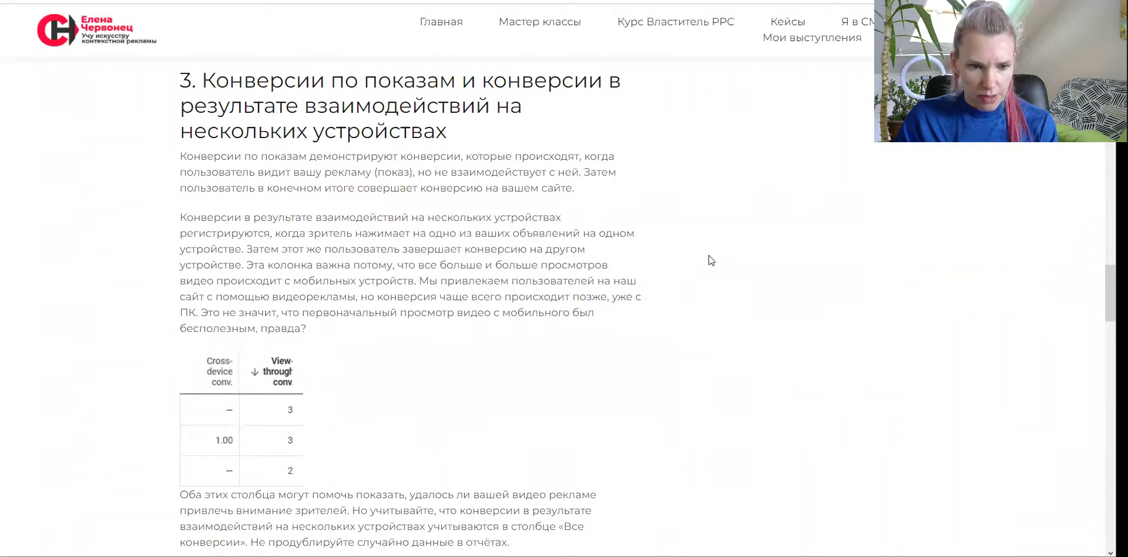
Highlight the article's wording on cross-device conversions in the paragraph below the sample table
{"action": "scroll", "coordinate": [709, 255], "scroll_direction": "down", "scroll_amount": 3}
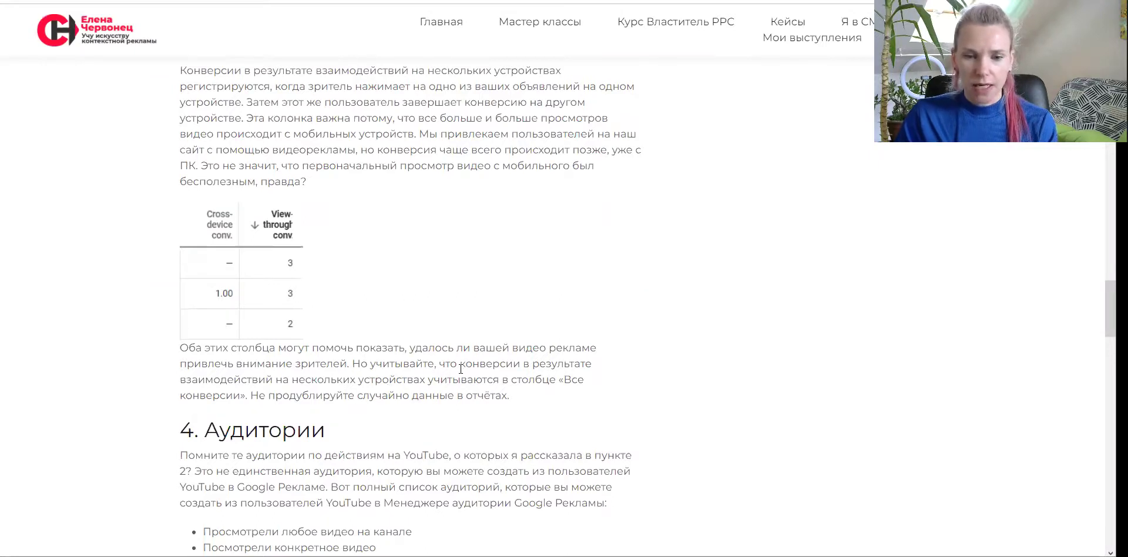
{"action": "left_click_drag", "start_coordinate": [462, 365], "coordinate": [436, 387]}
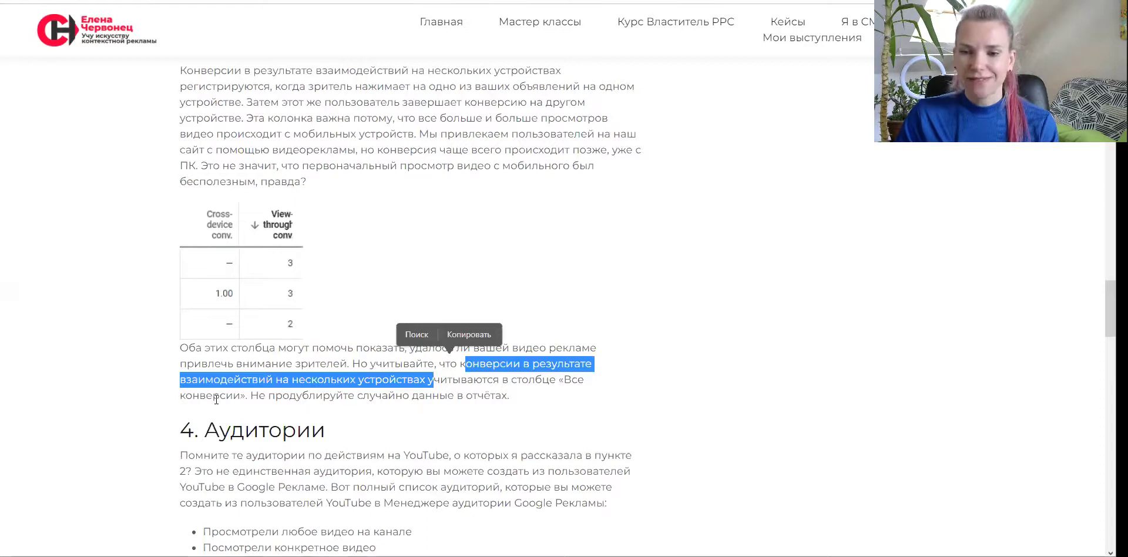
{"action": "scroll", "coordinate": [216, 401], "scroll_direction": "up", "scroll_amount": 3}
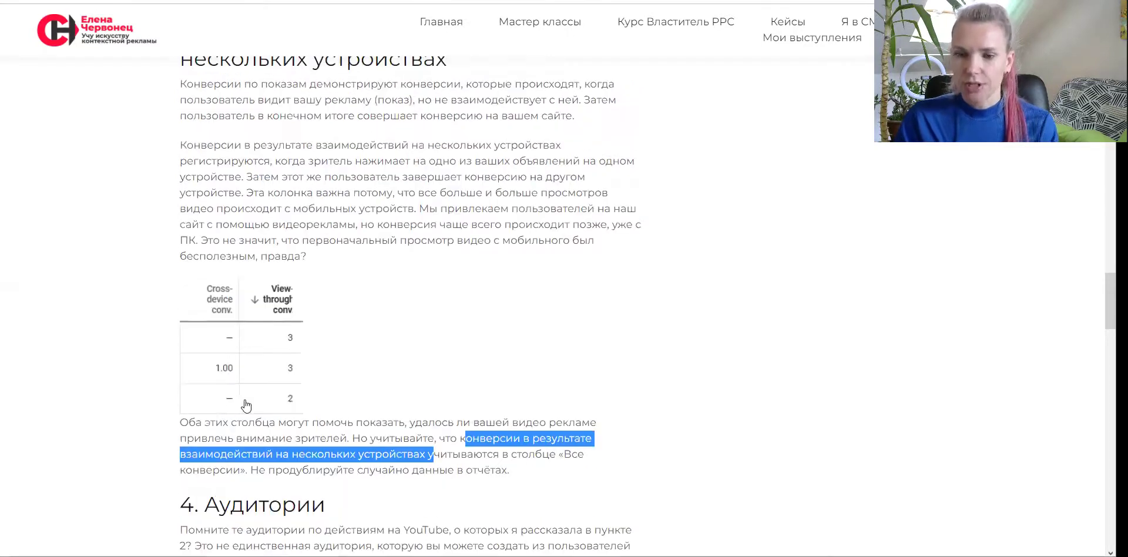
Switch back to Google Ads, look through the suggested columns, and close the column editor without changes
{"action": "key", "text": "alt+Tab"}
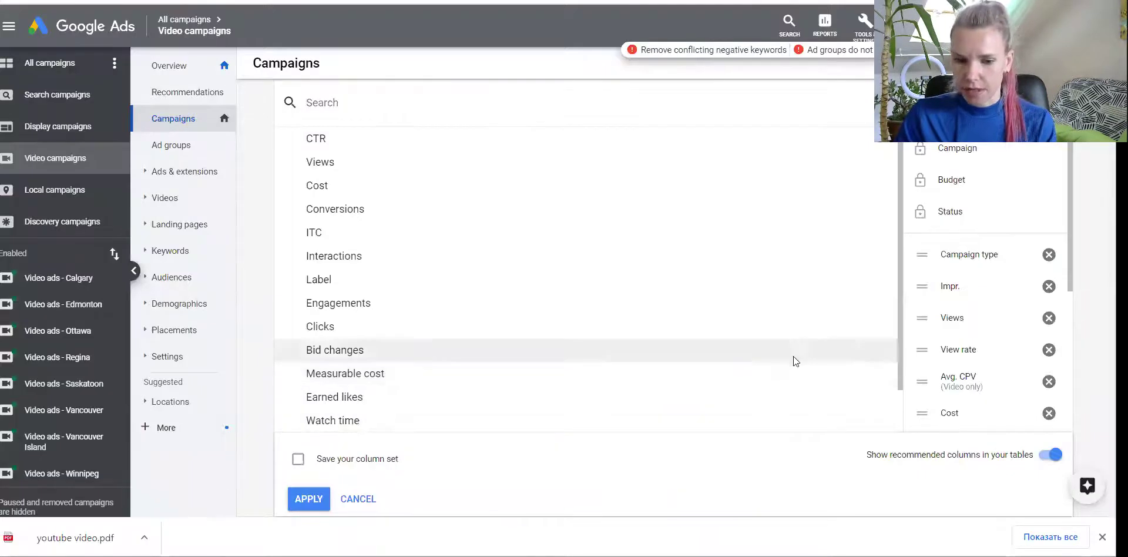
{"action": "scroll", "coordinate": [318, 400], "scroll_direction": "down", "scroll_amount": 2}
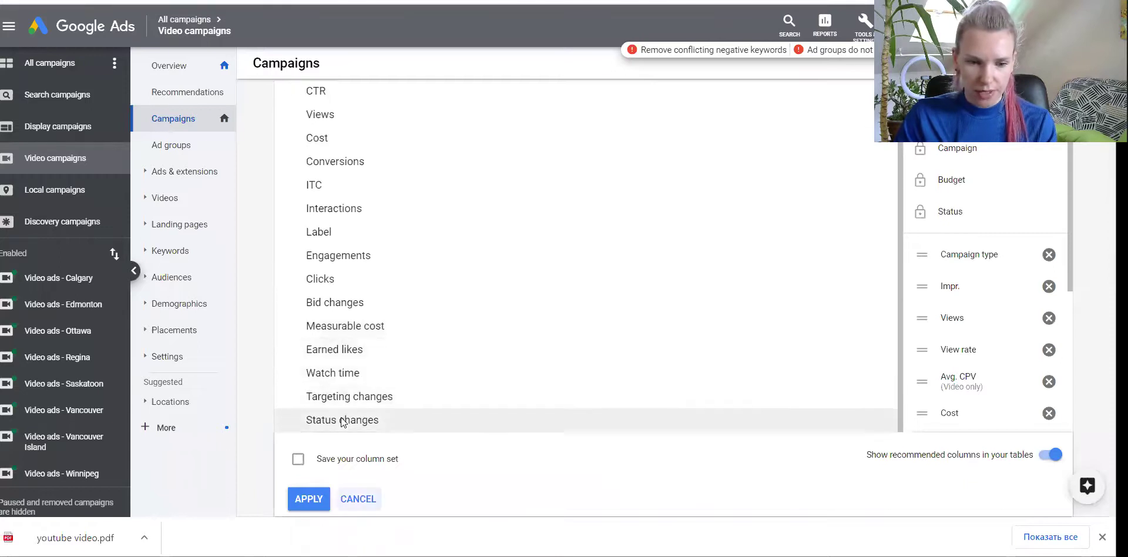
{"action": "left_click", "coordinate": [358, 499]}
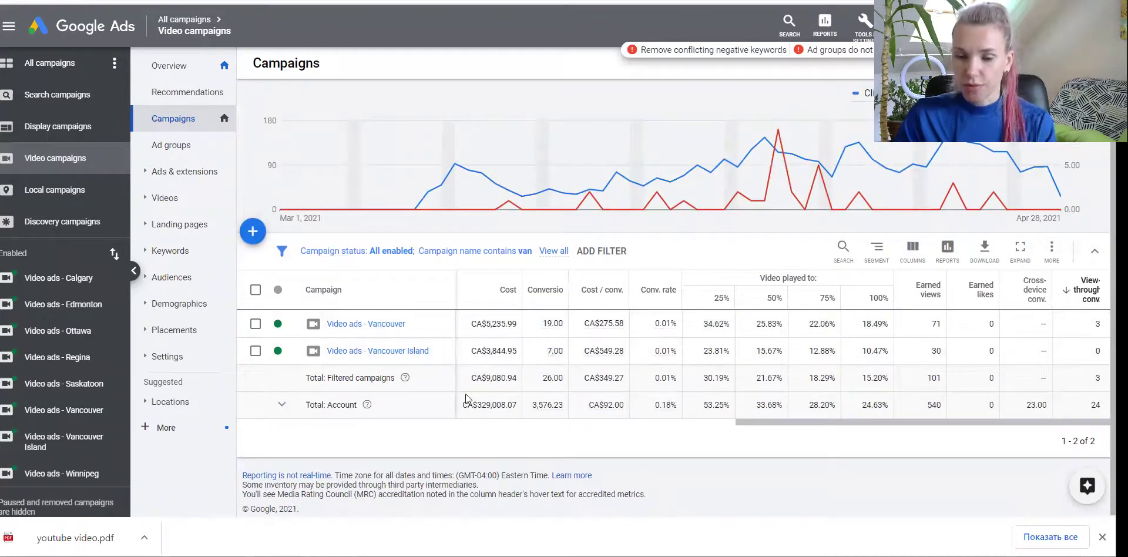
Return to the article and review the section 3 paragraph on counting cross-device conversions, highlighting and then deselecting its text
{"action": "key", "text": "alt+Tab"}
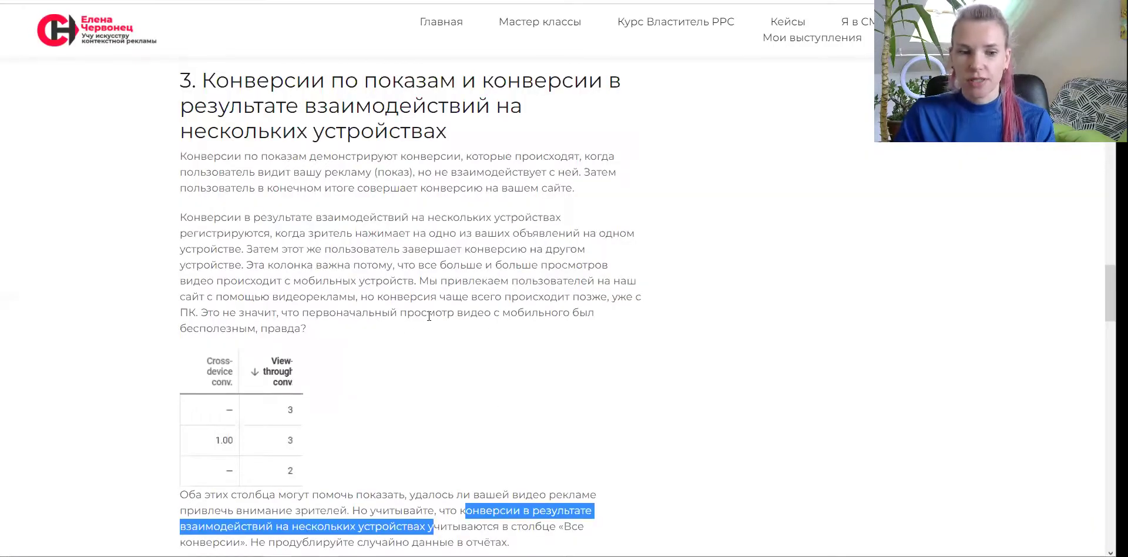
{"action": "scroll", "coordinate": [347, 312], "scroll_direction": "down", "scroll_amount": 5}
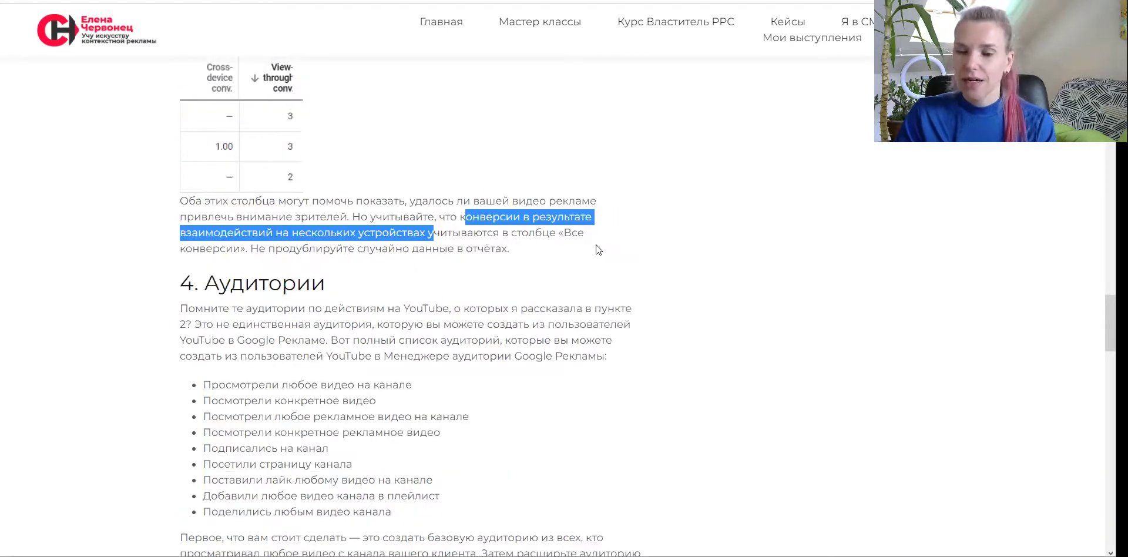
{"action": "left_click_drag", "start_coordinate": [564, 233], "coordinate": [224, 221]}
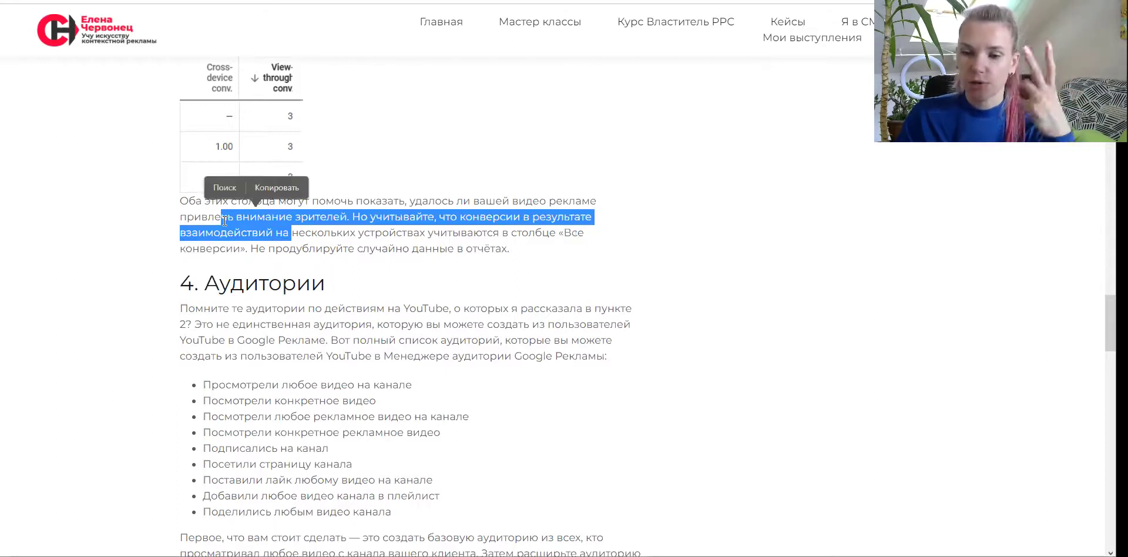
{"action": "left_click", "coordinate": [397, 283]}
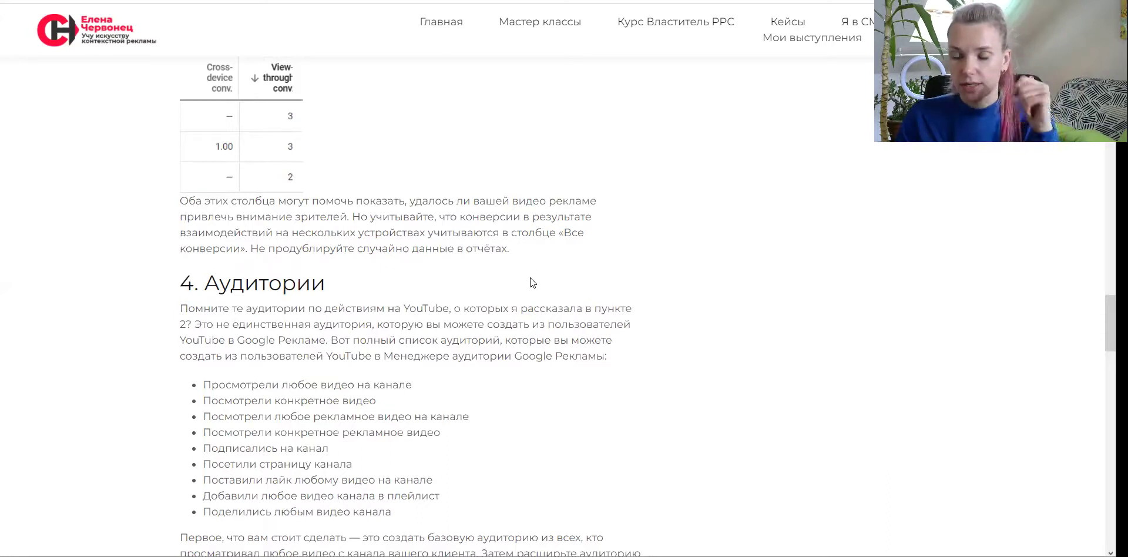
{"action": "scroll", "coordinate": [547, 300], "scroll_direction": "up", "scroll_amount": 5}
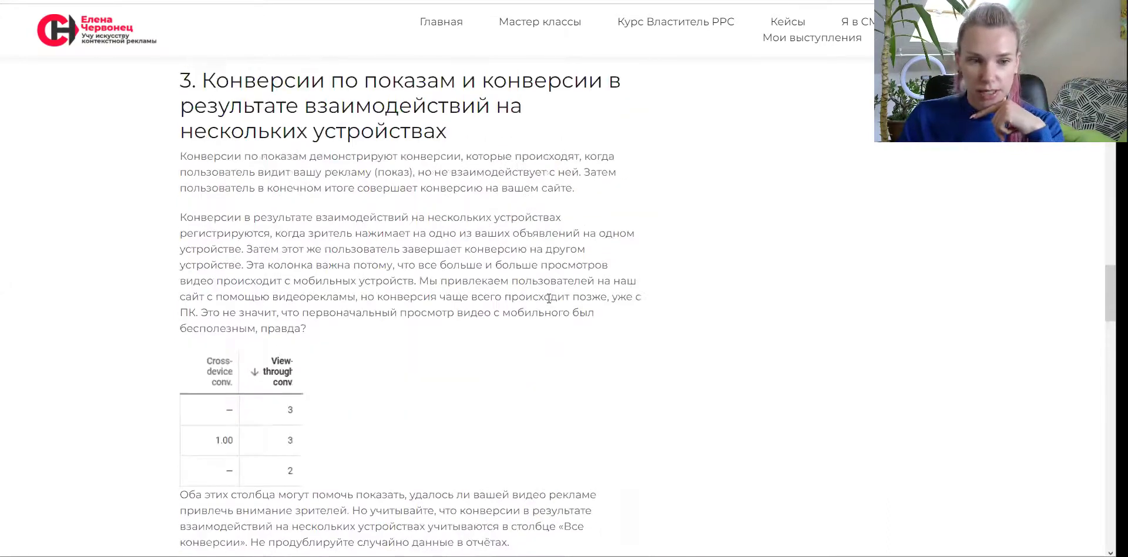
Show the "4. Аудитории" presentation slide and examine the YouTube audience types listed in section 4 of the article
{"action": "scroll", "coordinate": [547, 300], "scroll_direction": "down", "scroll_amount": 5}
{"action": "scroll", "coordinate": [548, 301], "scroll_direction": "down", "scroll_amount": 1}
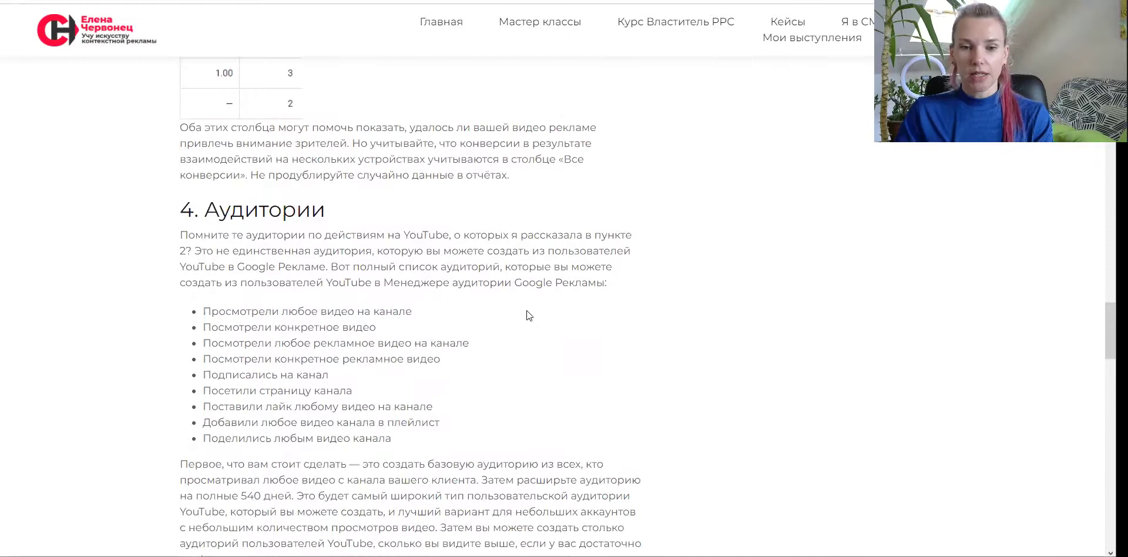
{"action": "key", "text": "alt+Tab"}
{"action": "key", "text": "alt+Tab"}
{"action": "scroll", "coordinate": [548, 301], "scroll_direction": "down", "scroll_amount": 5}
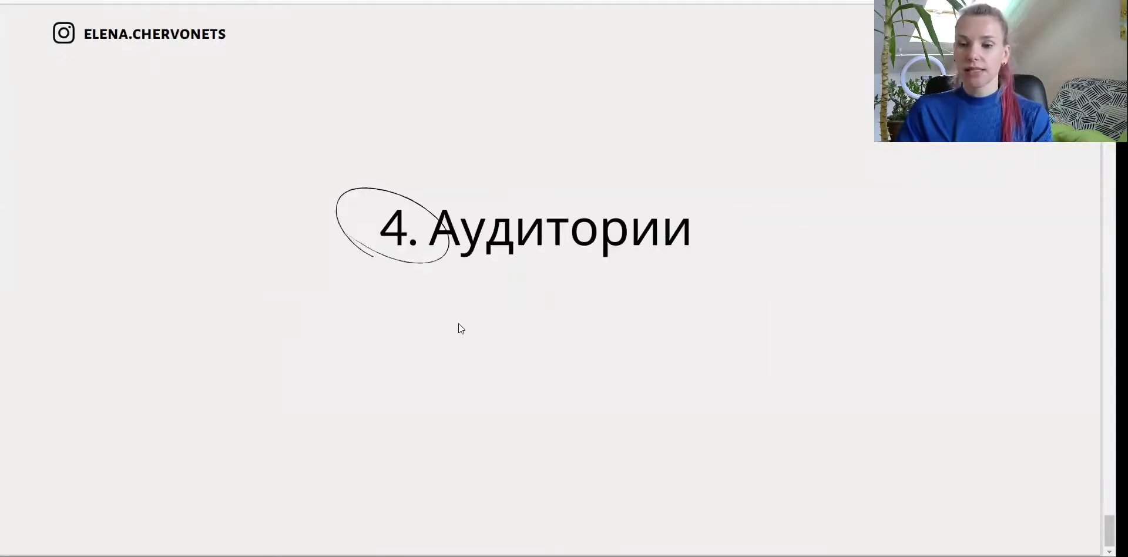
{"action": "key", "text": "alt+Tab"}
{"action": "scroll", "coordinate": [576, 284], "scroll_direction": "down", "scroll_amount": 2}
{"action": "scroll", "coordinate": [578, 284], "scroll_direction": "down", "scroll_amount": 1}
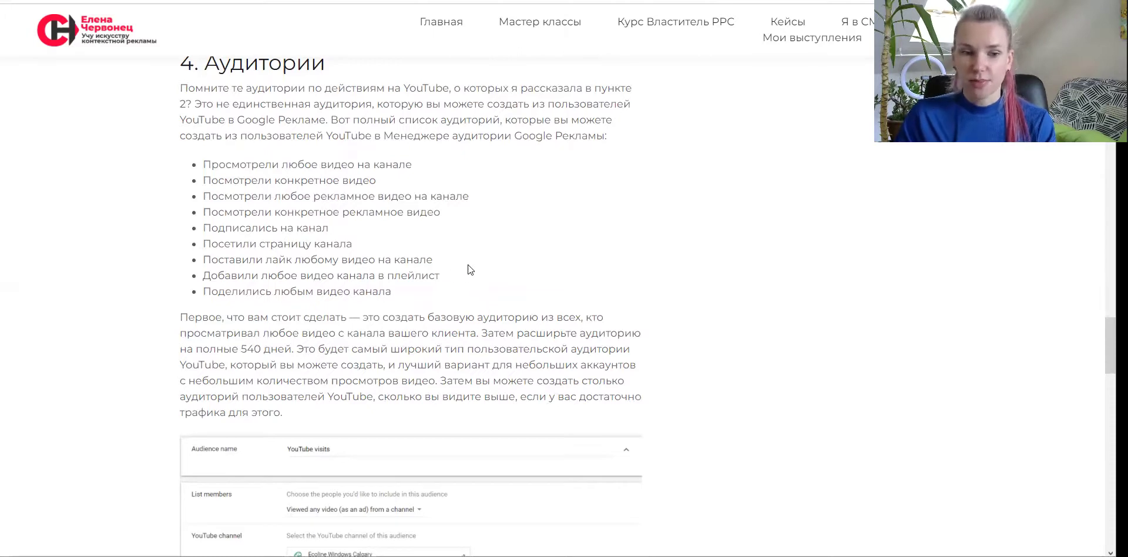
Switch to Google Ads and start a new YouTube users remarketing audience in Audience manager
{"action": "key", "text": "alt+Tab"}
{"action": "key", "text": "alt+Tab"}
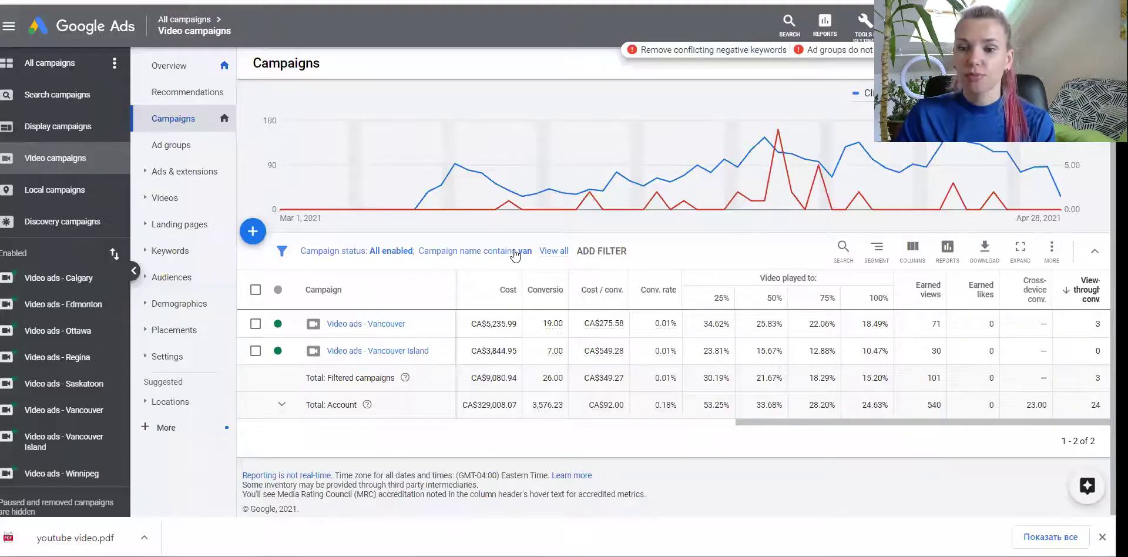
{"action": "left_click", "coordinate": [861, 27]}
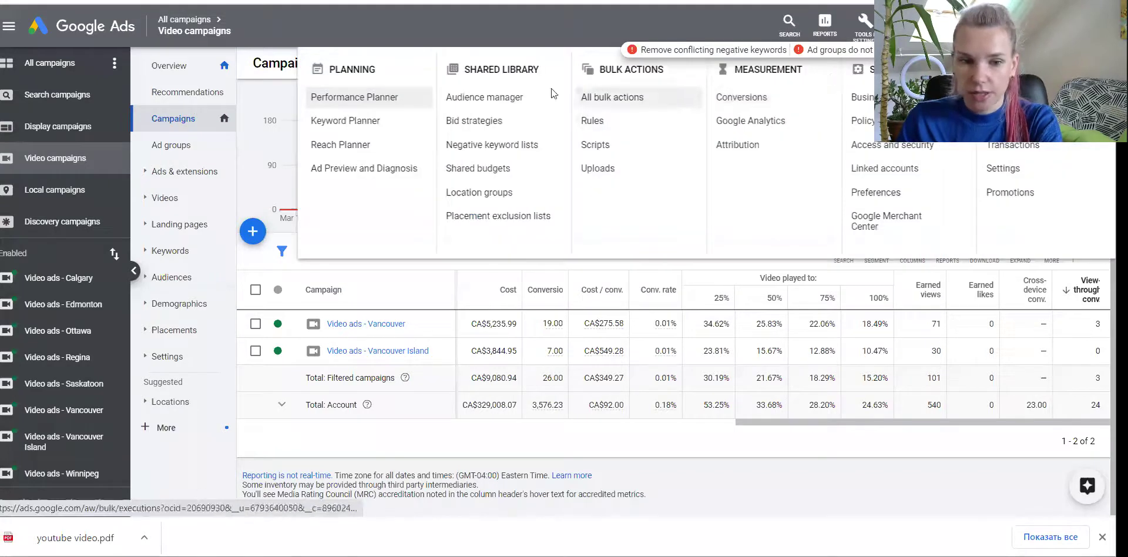
{"action": "left_click", "coordinate": [466, 190]}
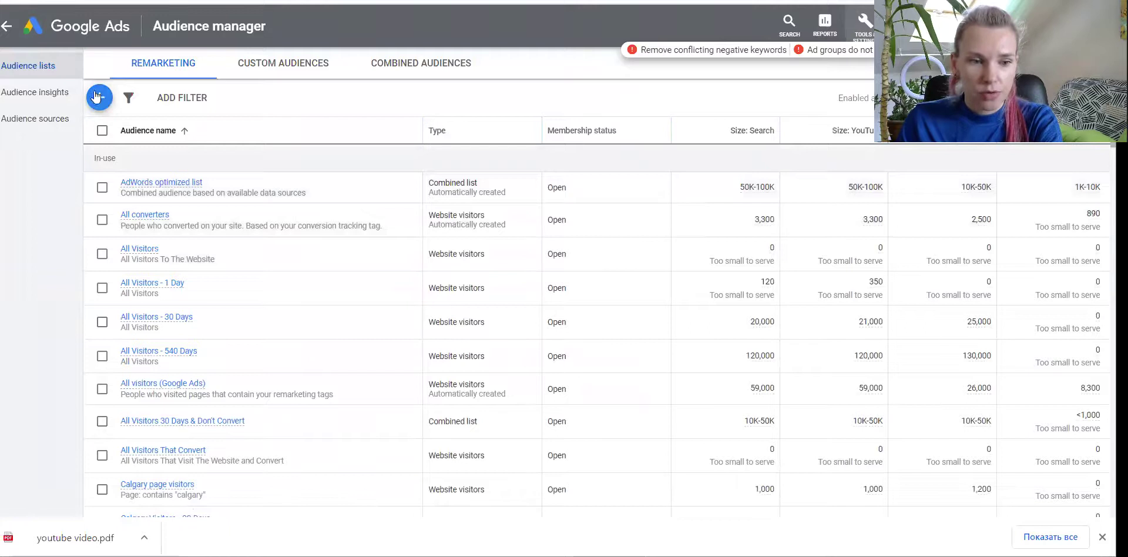
{"action": "left_click", "coordinate": [134, 124]}
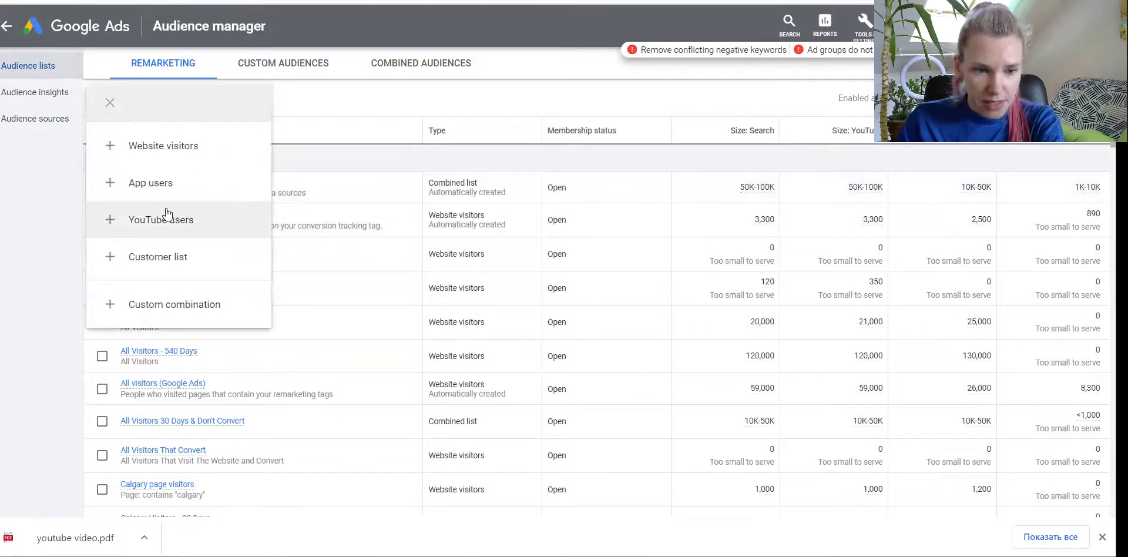
{"action": "left_click", "coordinate": [213, 229]}
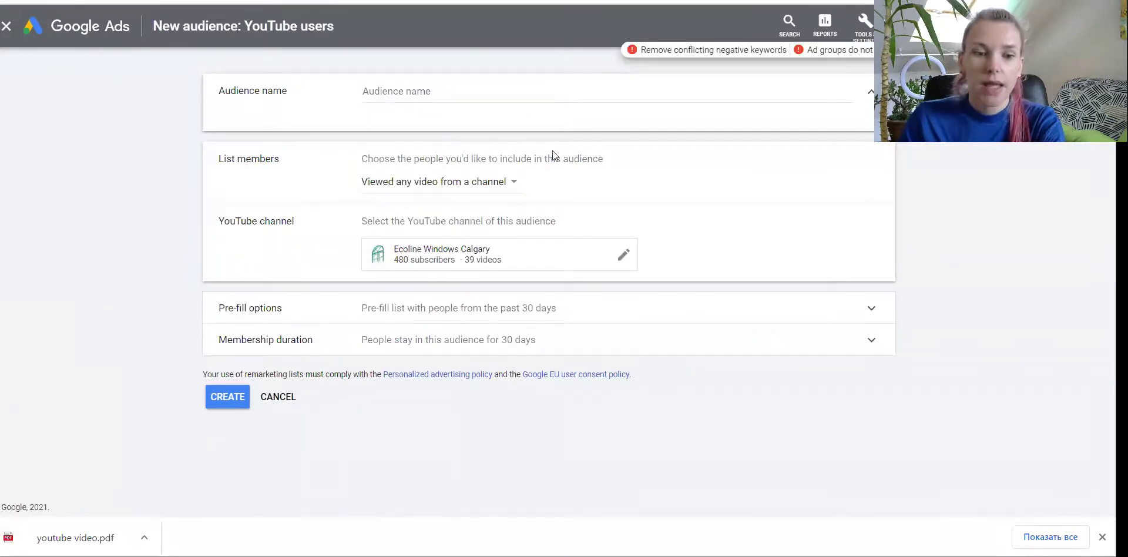
Look through the available List members options for the new YouTube users audience and close the list without choosing another
{"action": "left_click", "coordinate": [514, 188]}
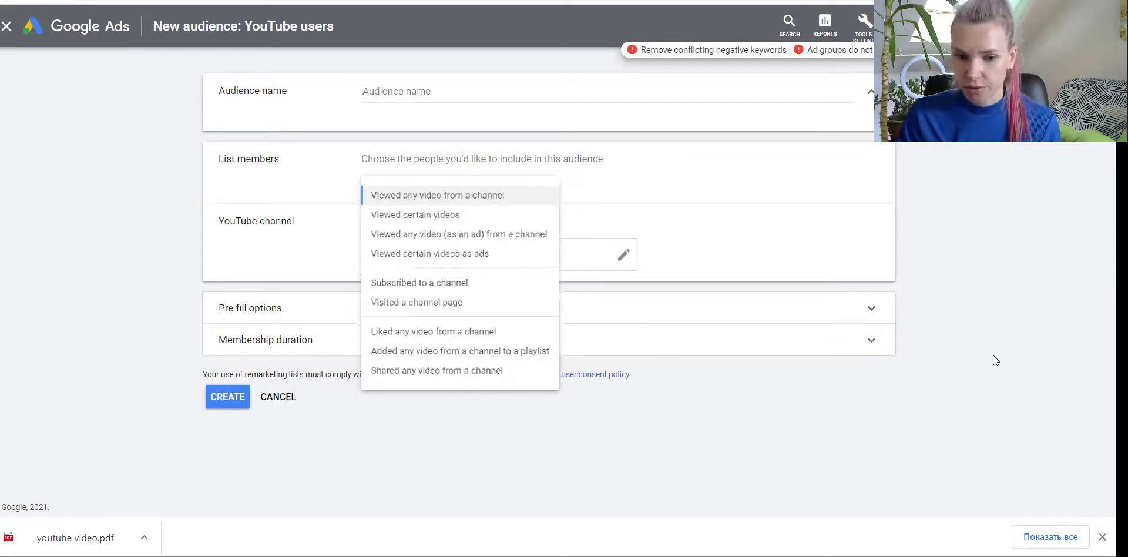
{"action": "left_click", "coordinate": [935, 290]}
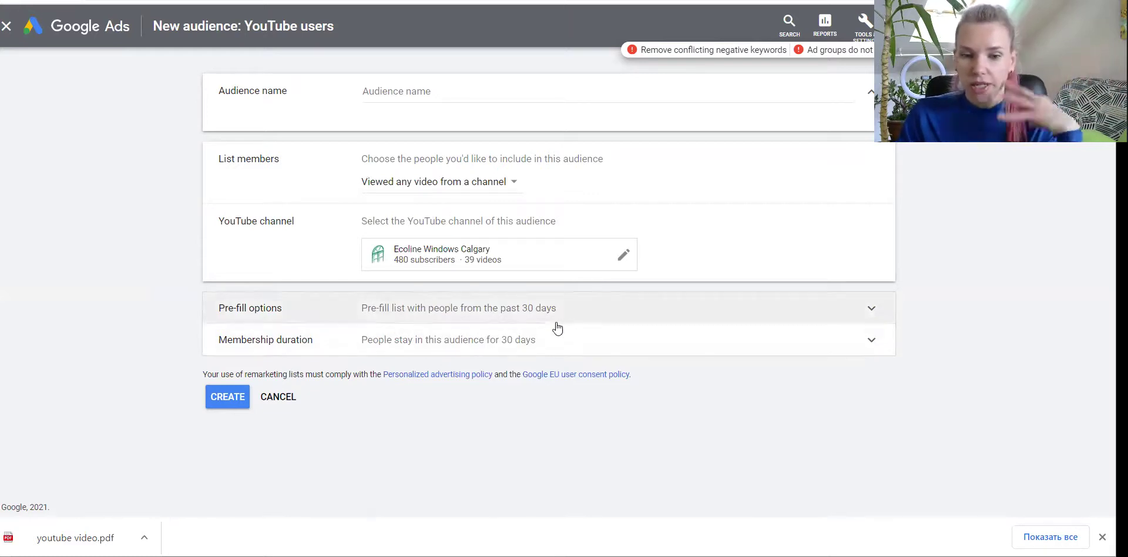
Expand the membership duration settings of the YouTube users audience and set the duration to 540 days
{"action": "left_click", "coordinate": [662, 348]}
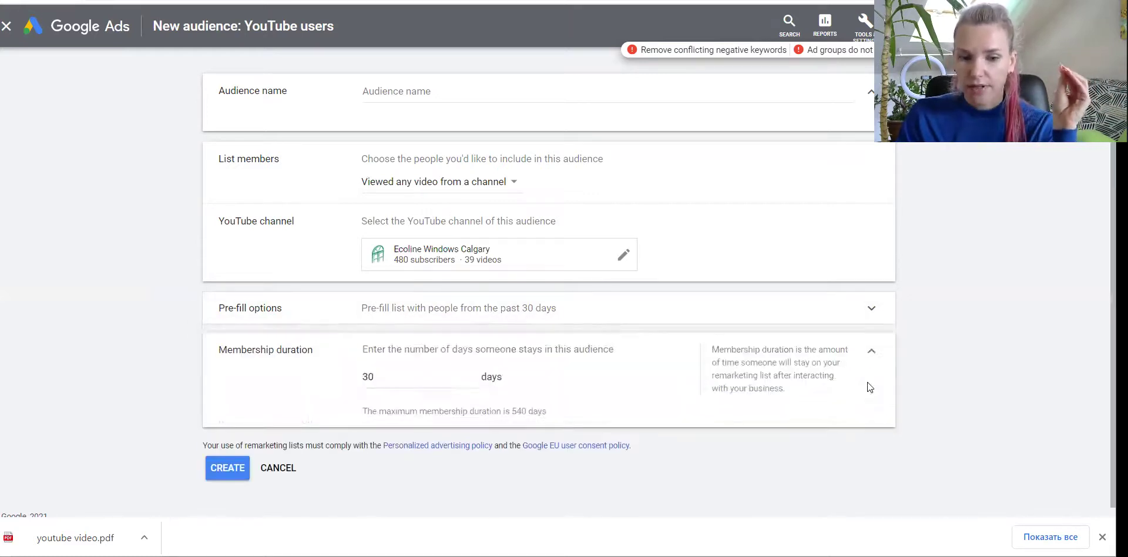
{"action": "left_click_drag", "start_coordinate": [385, 368], "coordinate": [353, 369]}
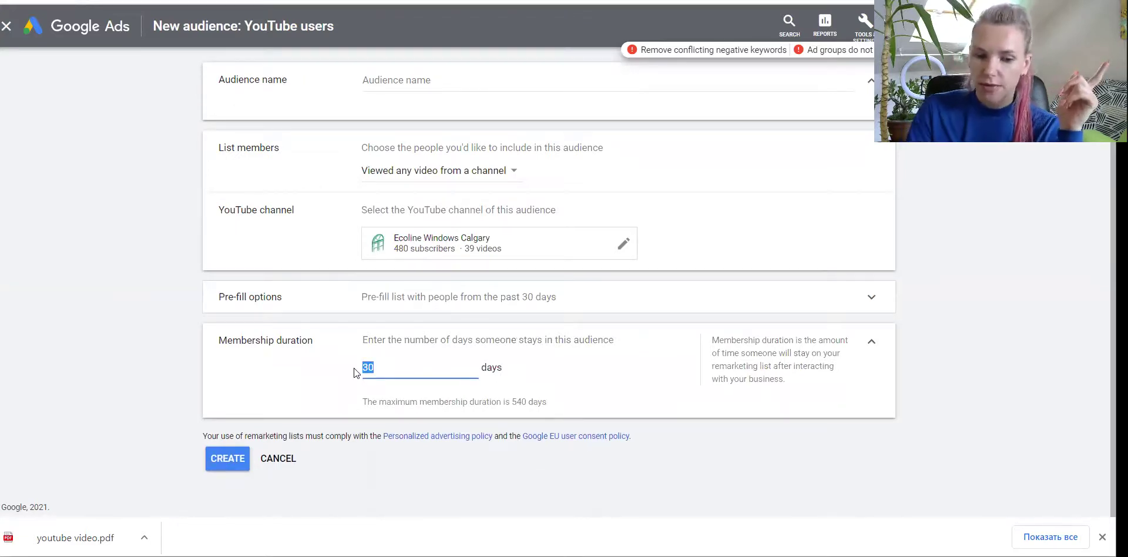
{"action": "left_click", "coordinate": [385, 365]}
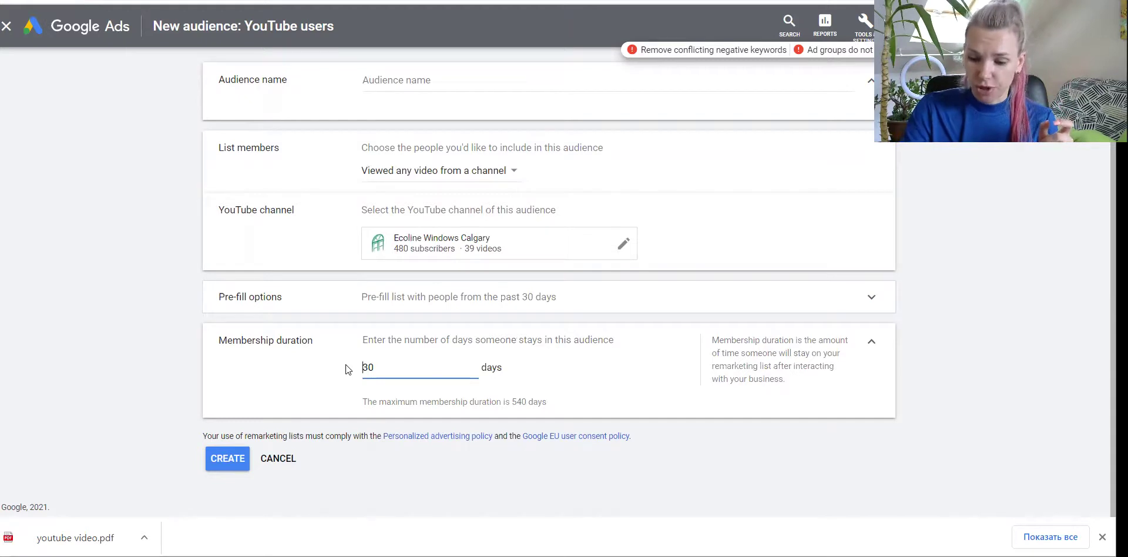
{"action": "type", "text": "4"}
{"action": "key", "text": "Delete"}
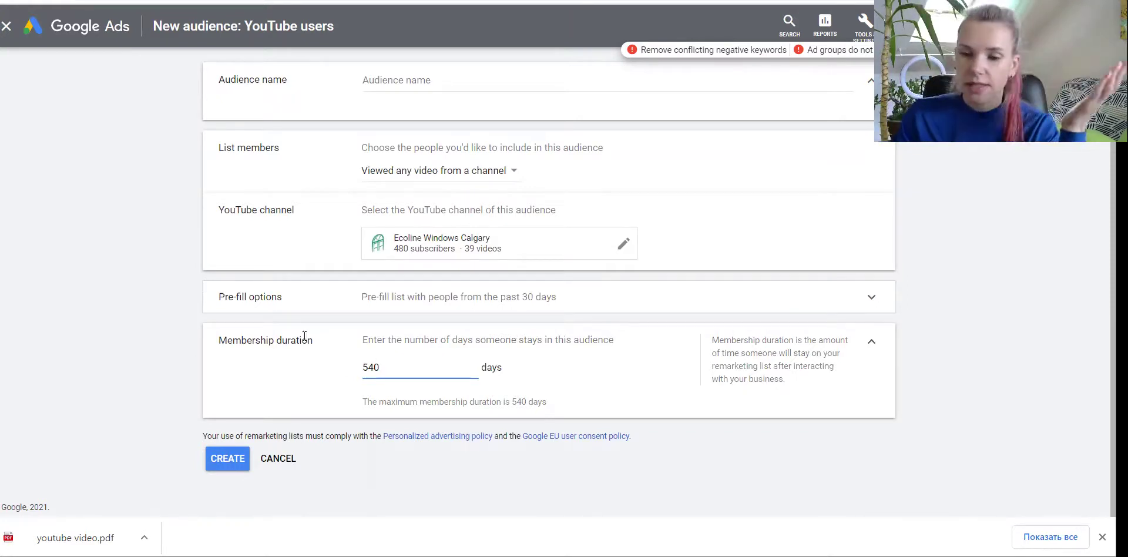
Review the List members options again, close the list, and highlight the membership duration value
{"action": "left_click", "coordinate": [447, 179]}
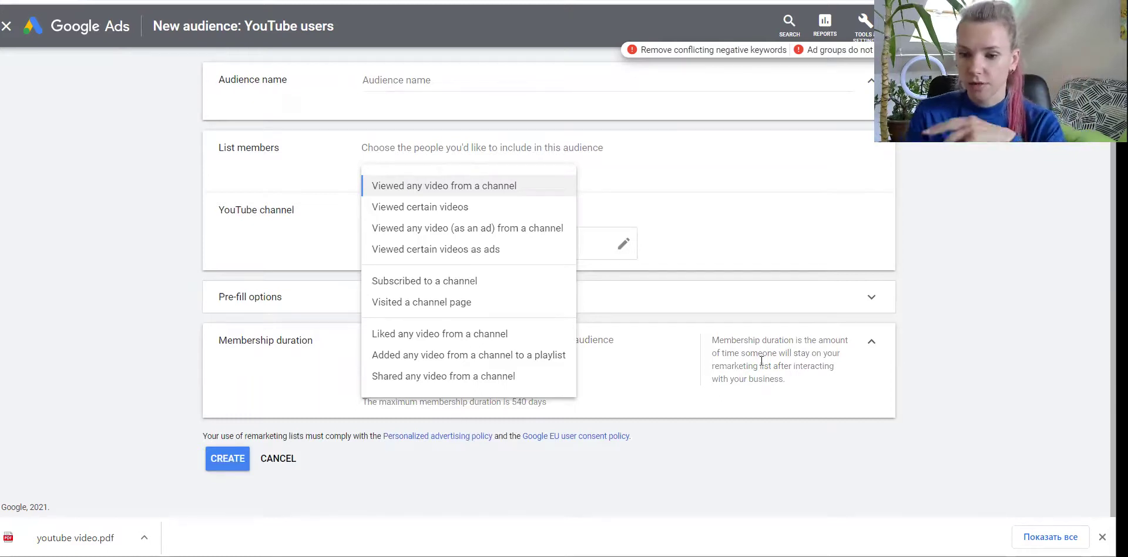
{"action": "left_click", "coordinate": [963, 411]}
{"action": "double_click", "coordinate": [363, 374]}
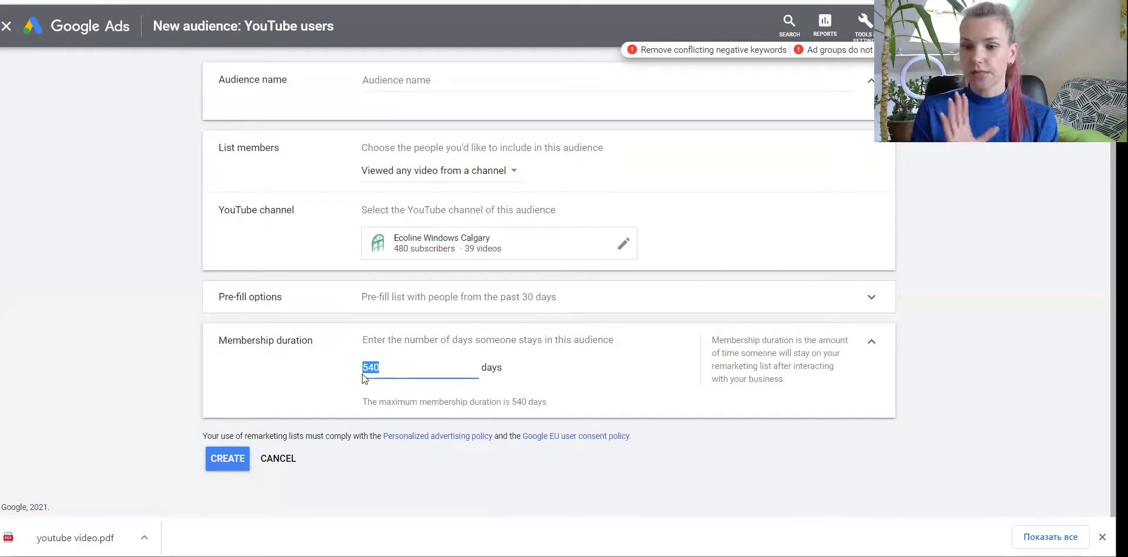
Switch to the article and review section 4's example audience settings and the paragraphs on observing YouTube audiences in search campaigns
{"action": "key", "text": "alt+Tab"}
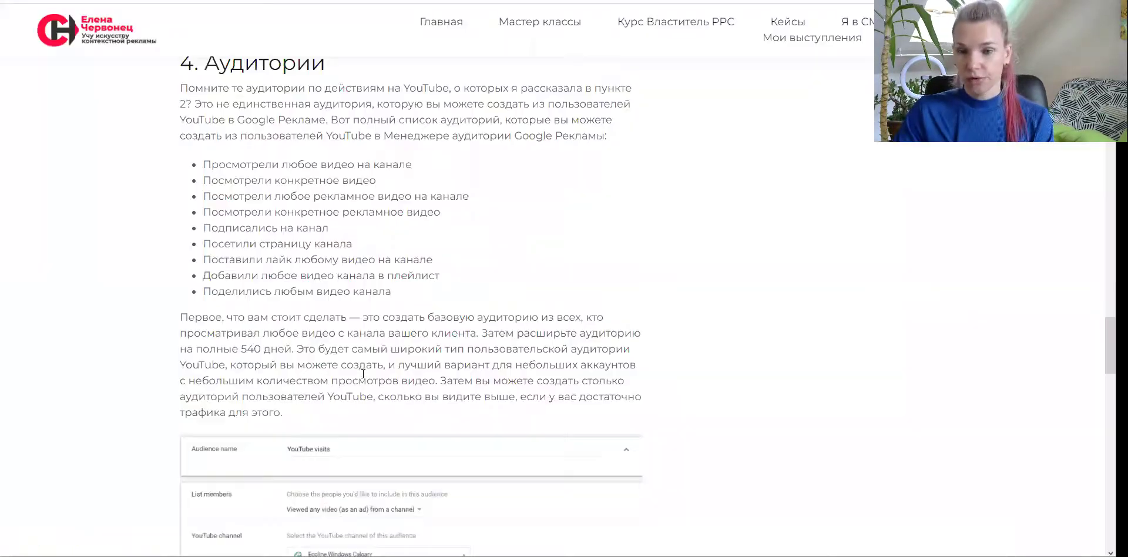
{"action": "scroll", "coordinate": [546, 376], "scroll_direction": "down", "scroll_amount": 10}
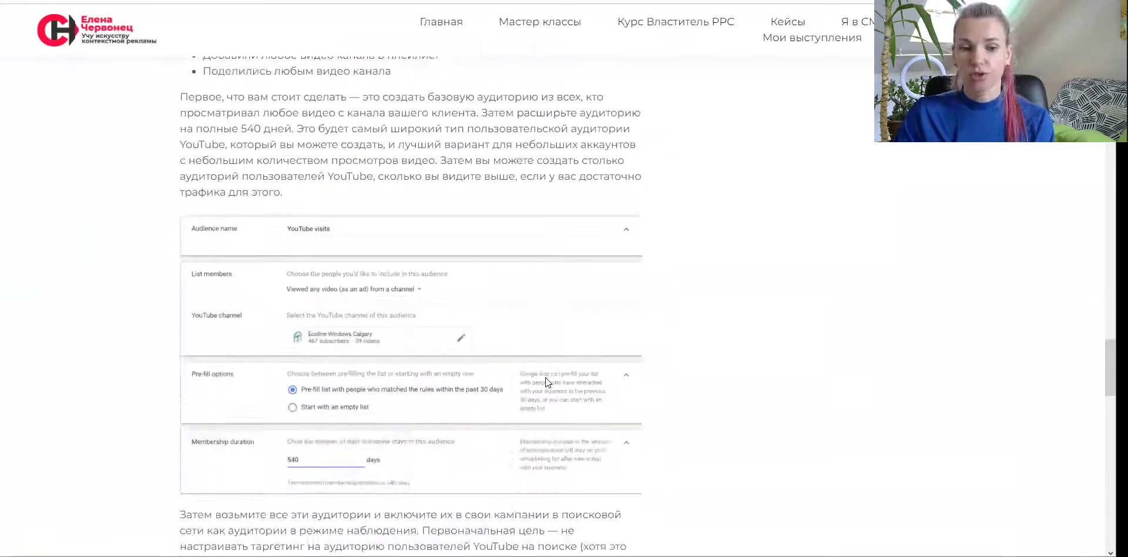
{"action": "scroll", "coordinate": [632, 368], "scroll_direction": "down", "scroll_amount": 4}
{"action": "scroll", "coordinate": [633, 369], "scroll_direction": "up", "scroll_amount": 4}
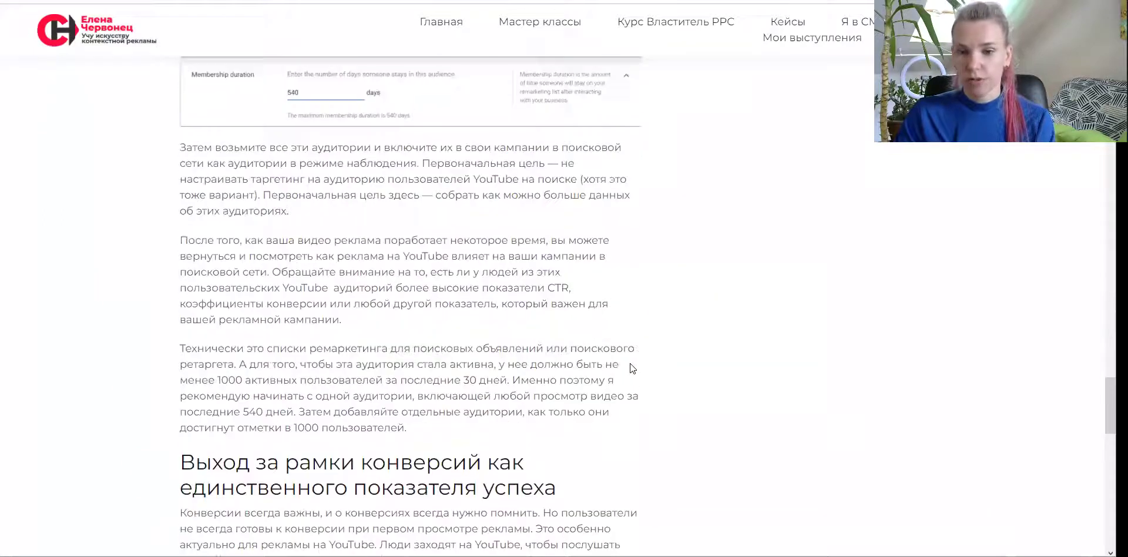
Return to Google Ads and cancel creating the YouTube users audience
{"action": "key", "text": "alt+Tab"}
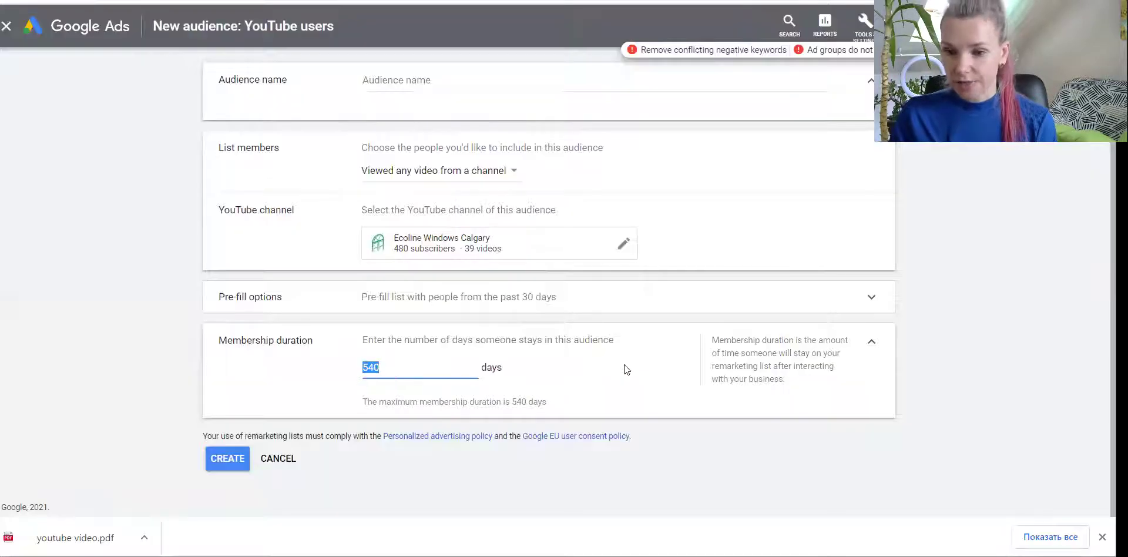
{"action": "left_click", "coordinate": [278, 458]}
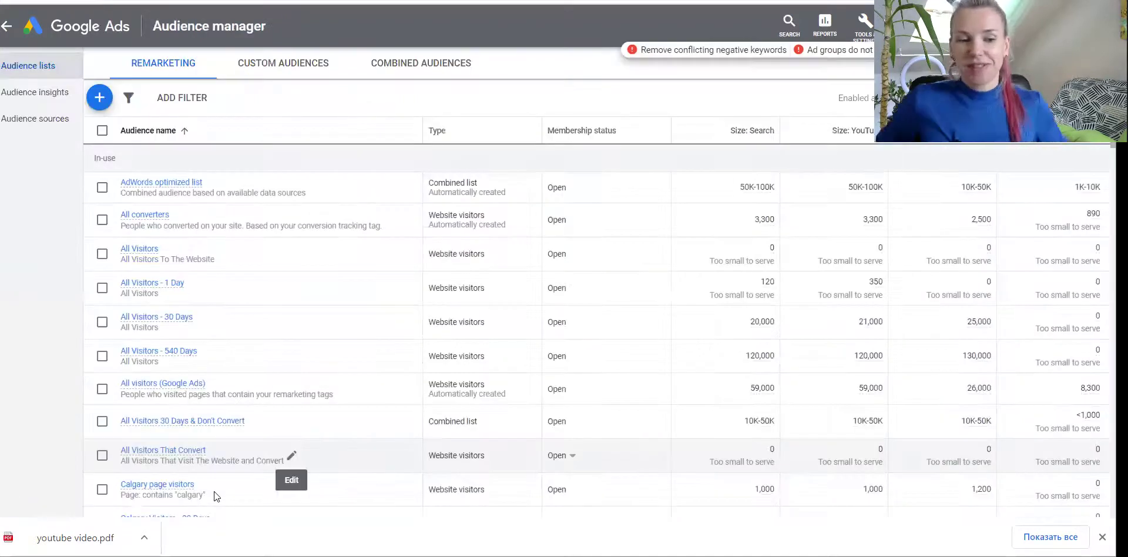